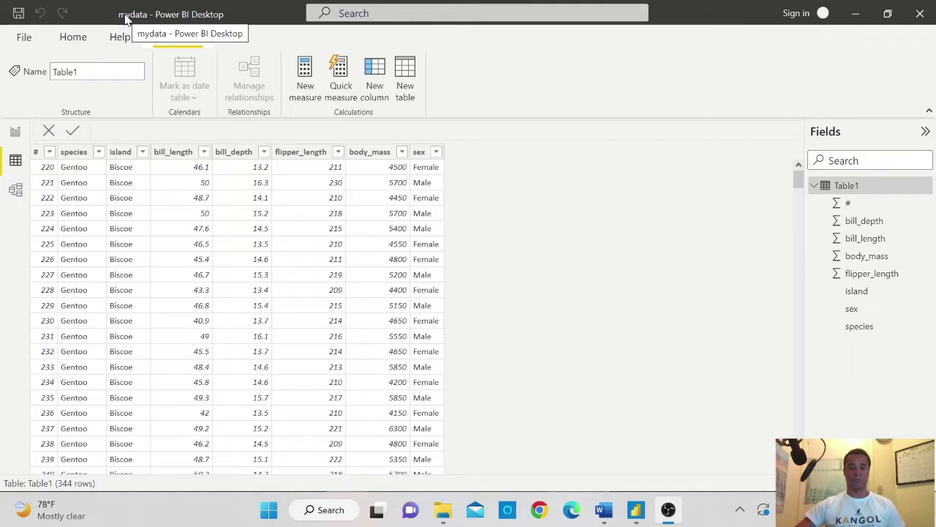
- Switch from the penguin data table to the blank Report view canvas
left_click(15, 134)
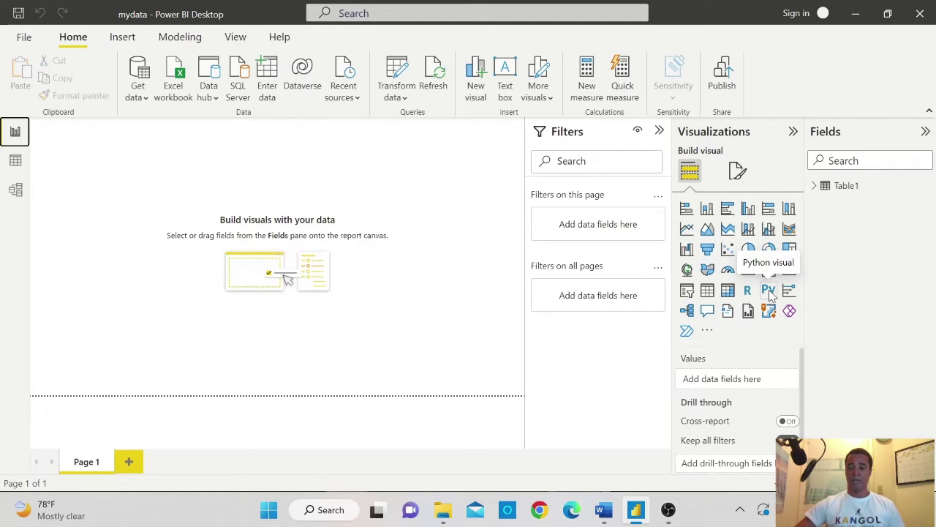
- Add a Python visual to the report page and enable script visuals
left_click(769, 292)
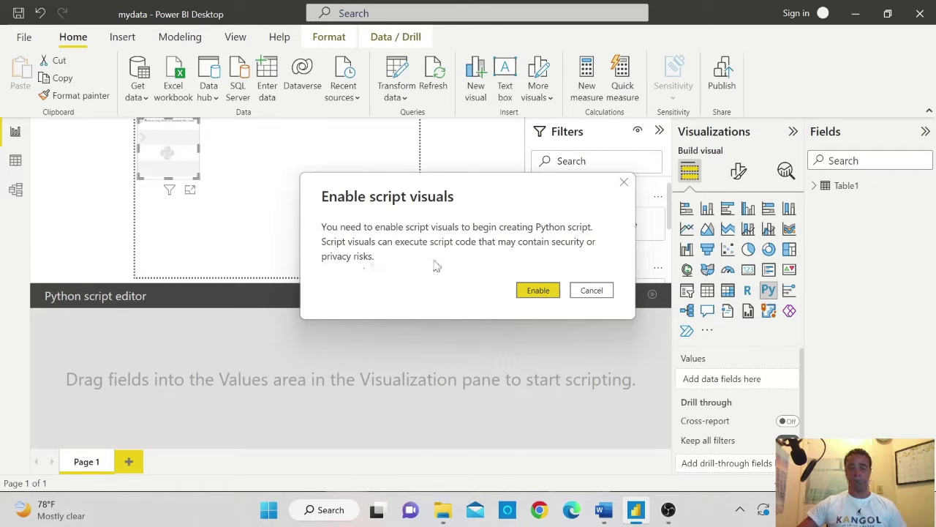
left_click(540, 293)
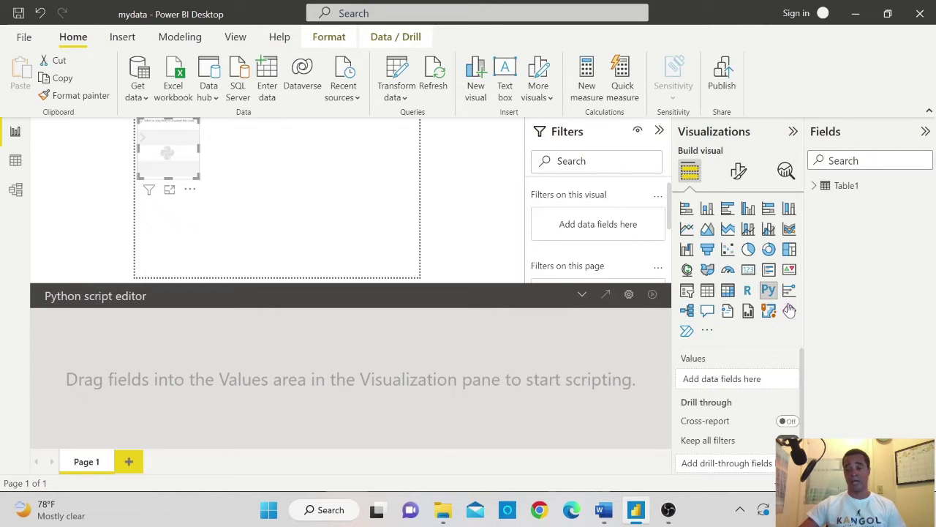
- Add Table1's bill_depth, bill_length, body_mass, flipper_length and species fields to the Python visual
left_click(830, 189)
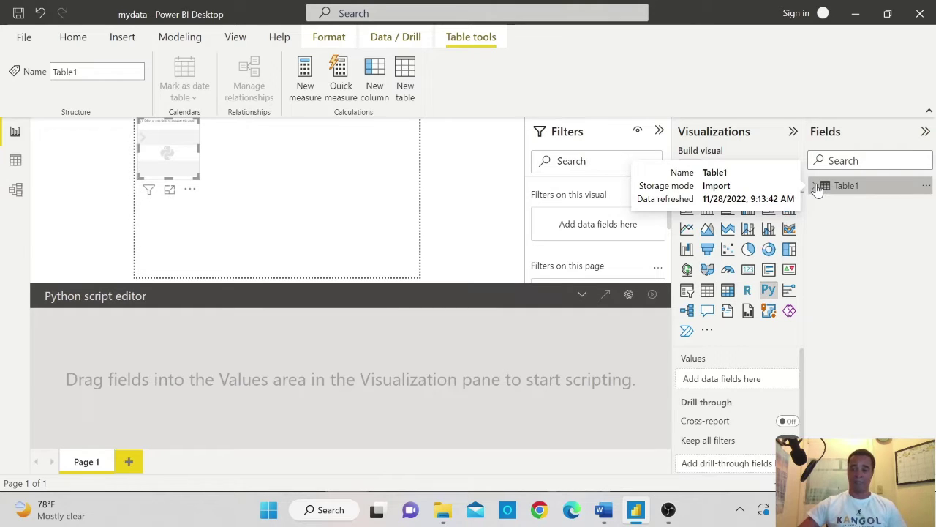
left_click(815, 187)
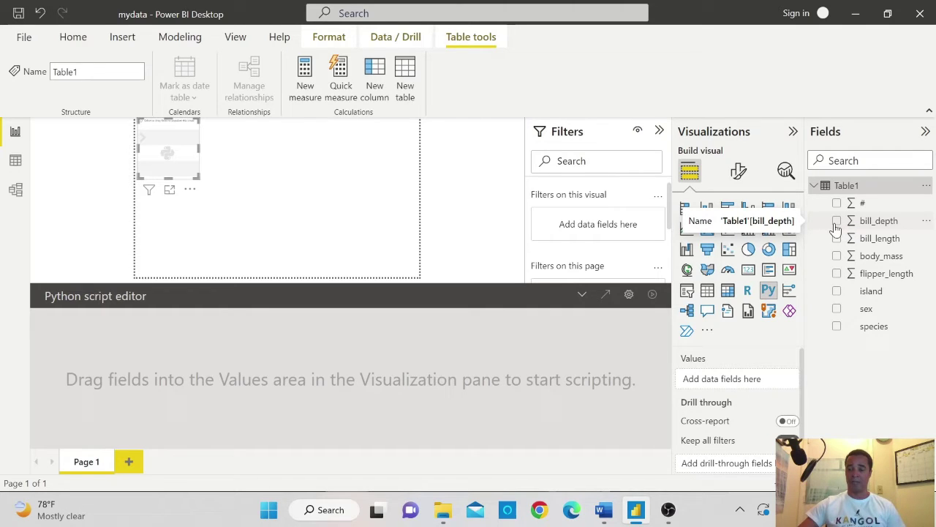
left_click(838, 222)
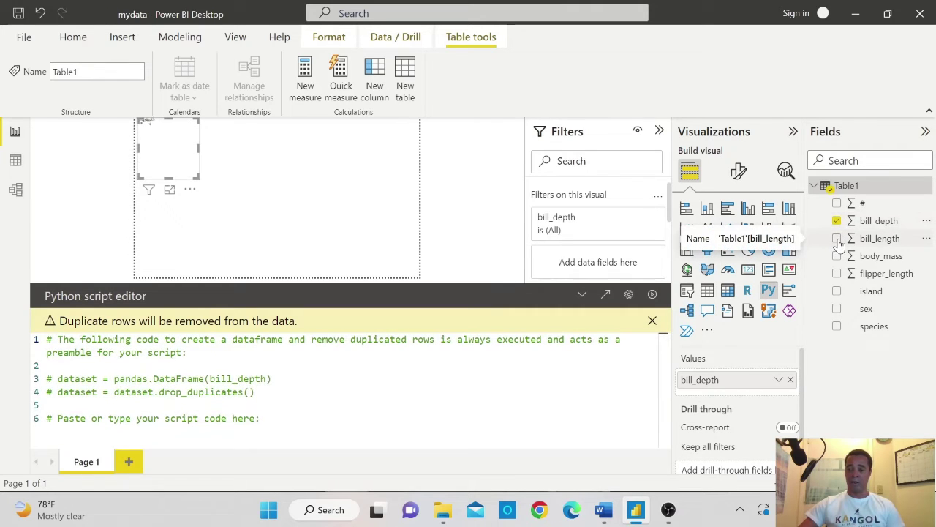
left_click(838, 240)
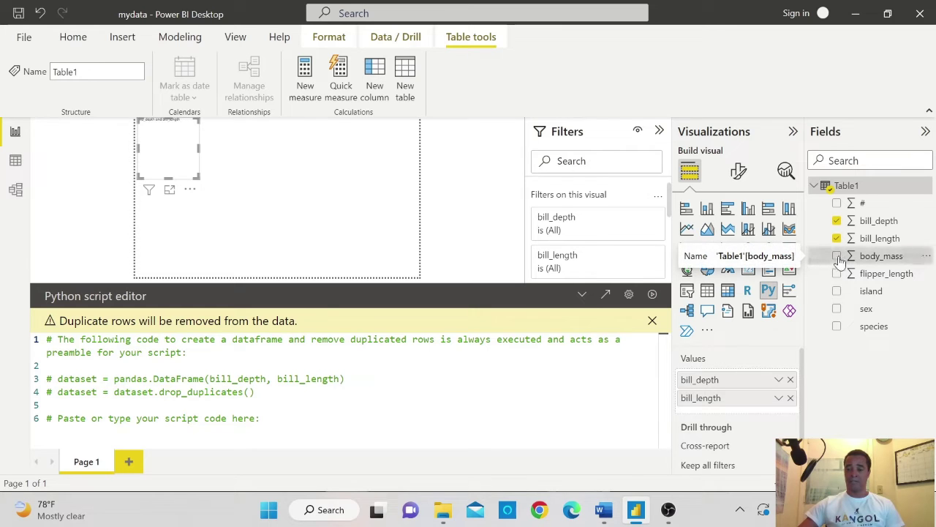
left_click(837, 257)
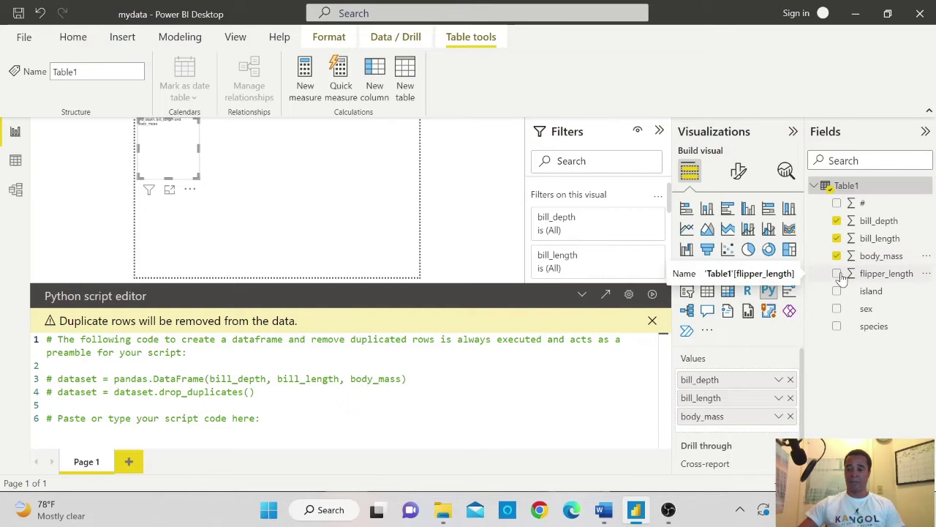
left_click(838, 274)
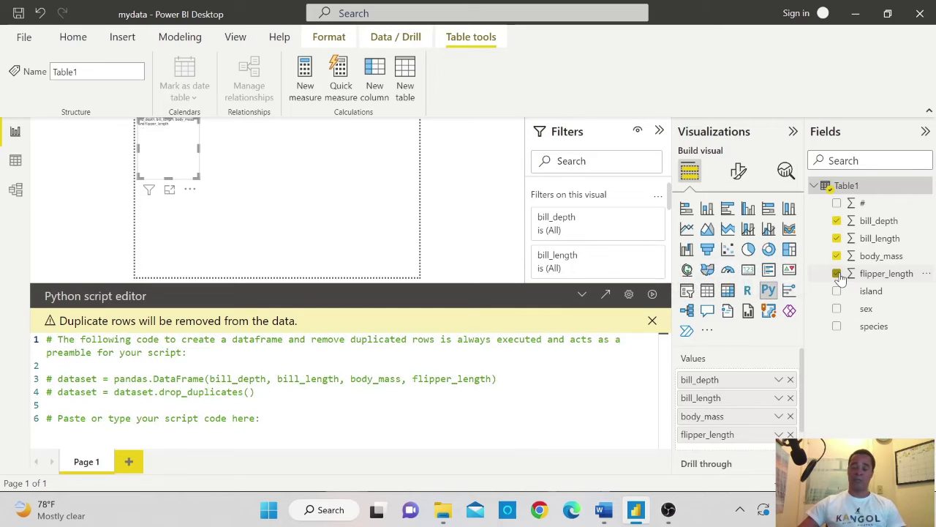
left_click(838, 329)
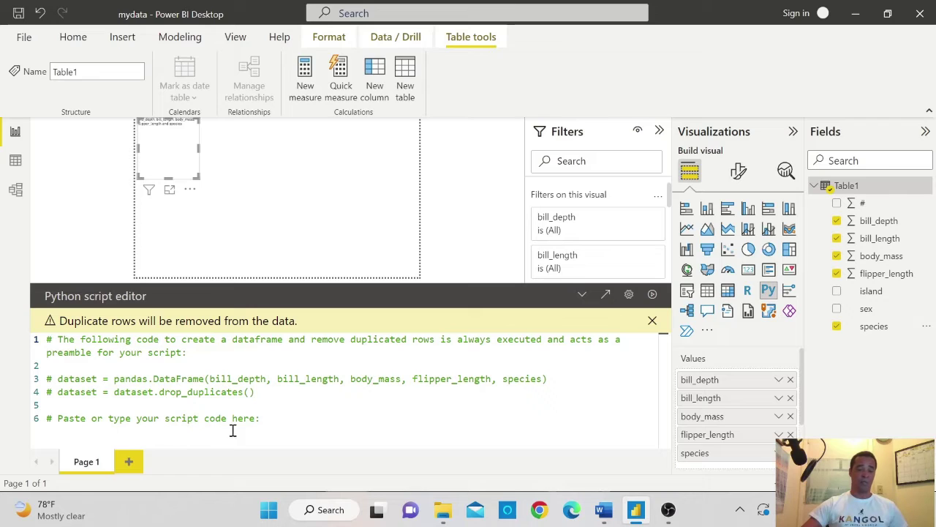
- Below the script preamble, add 'import seaborn as sns' and a matplotlib.pyplot as plt import
left_click(265, 420)
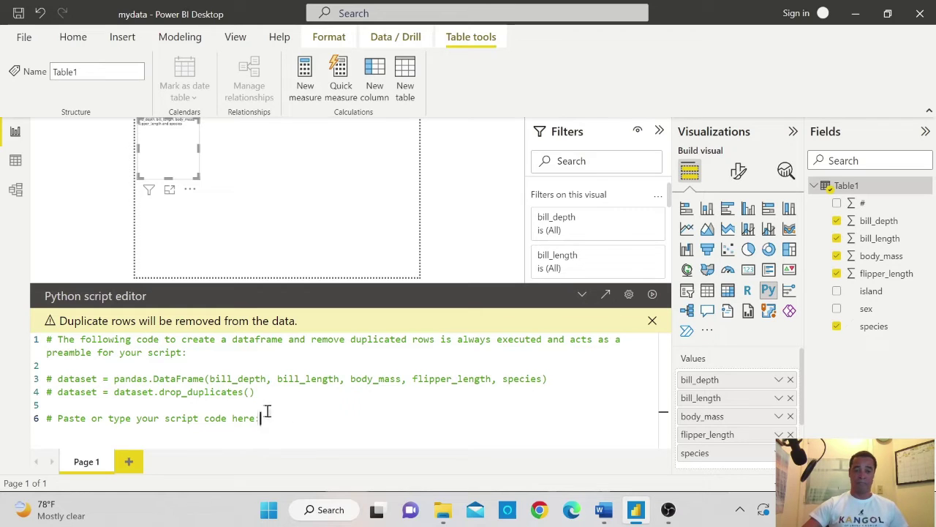
key("Return")
key("Return")
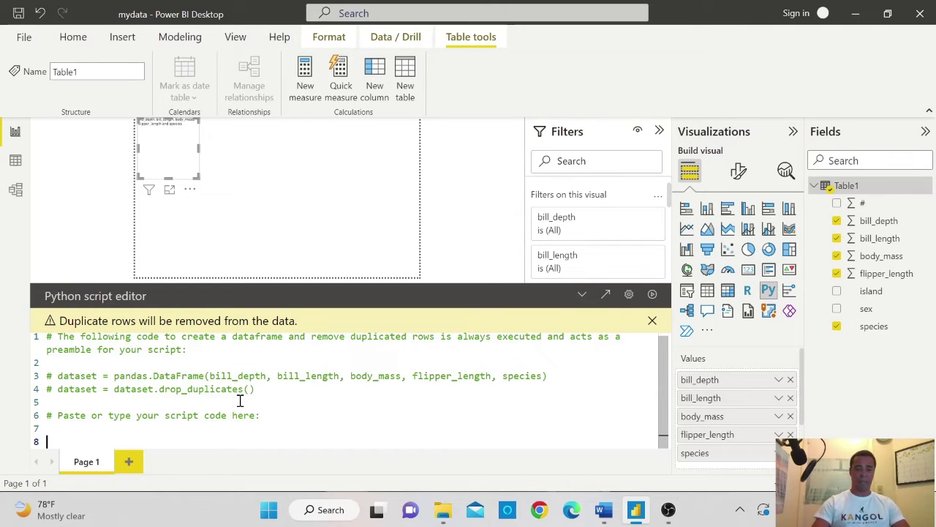
type("import")
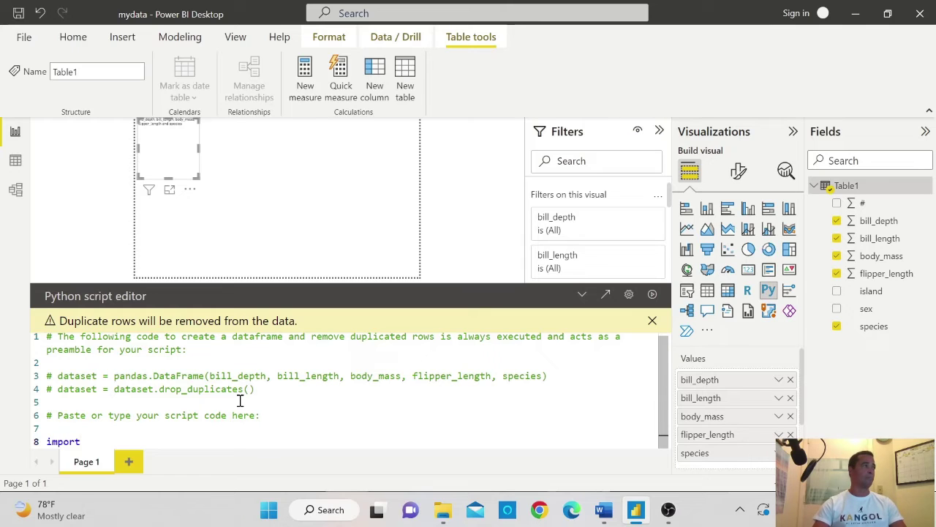
type(" sea")
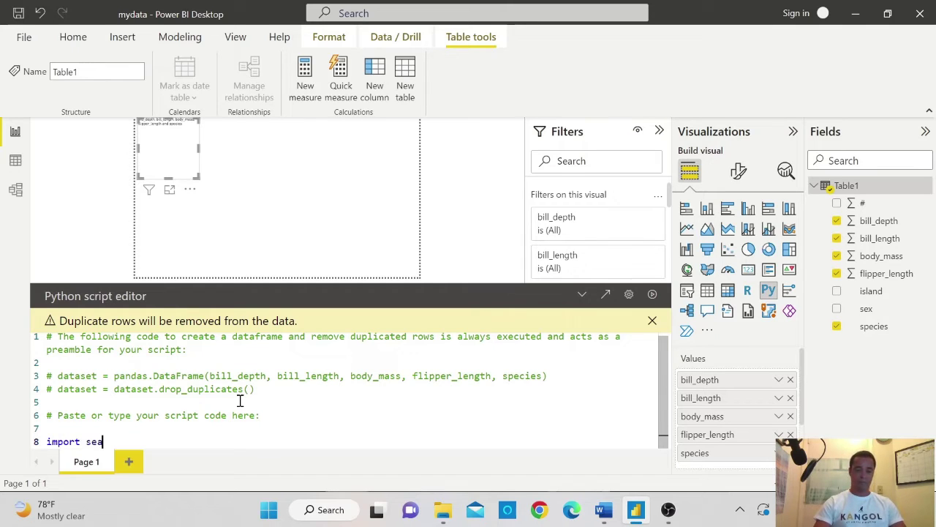
type("born")
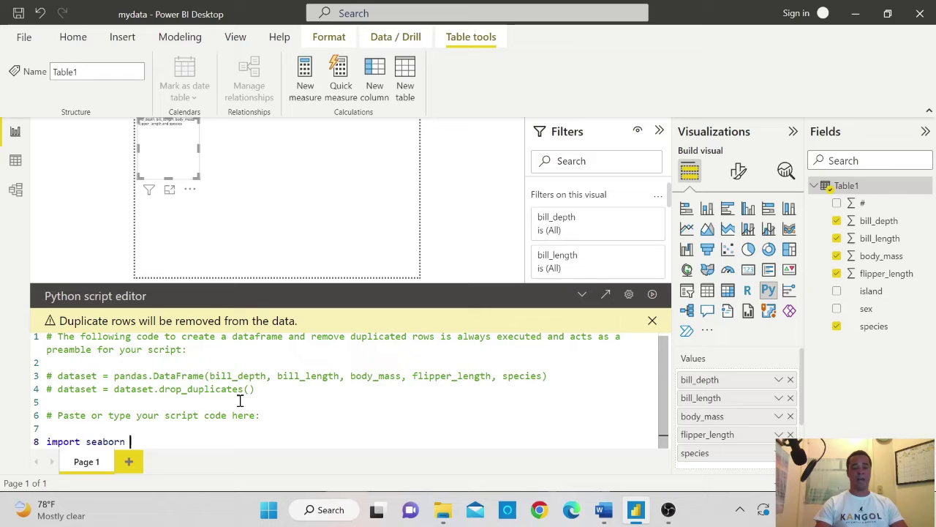
type(" as sns")
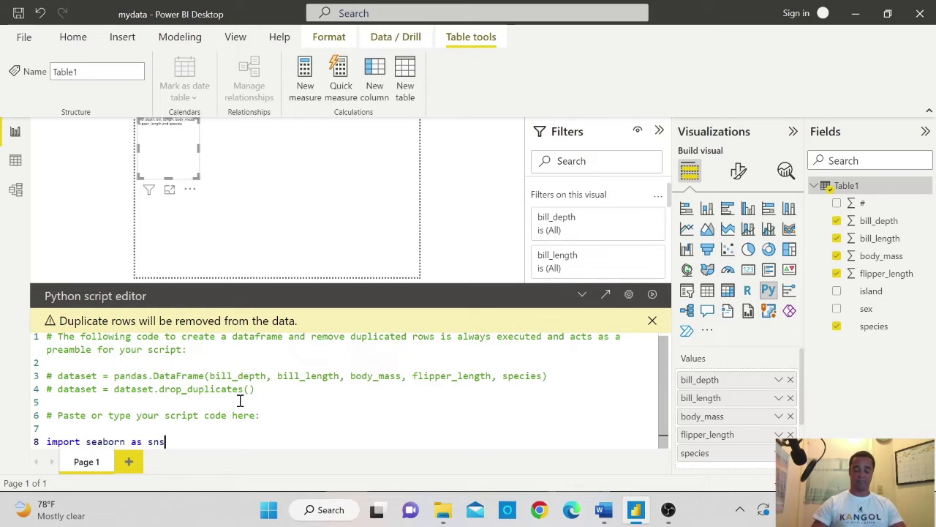
key("Return")
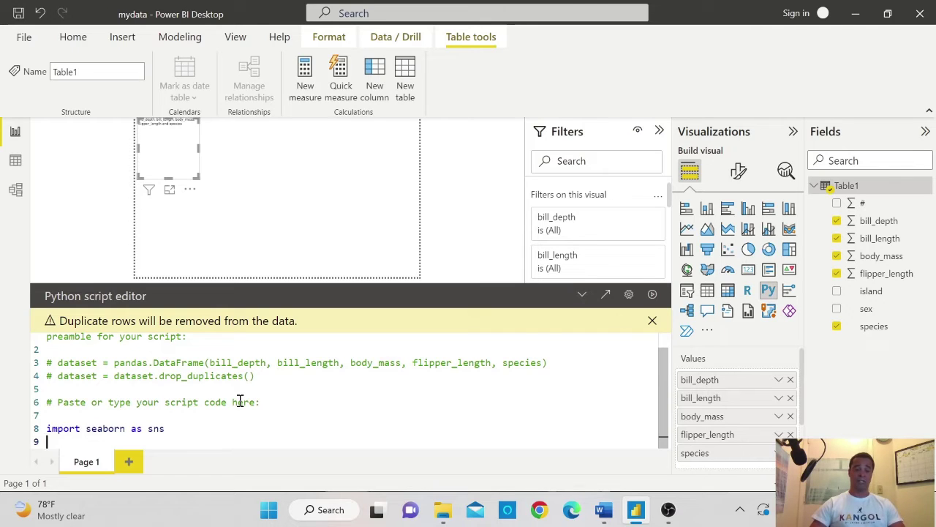
key("Return")
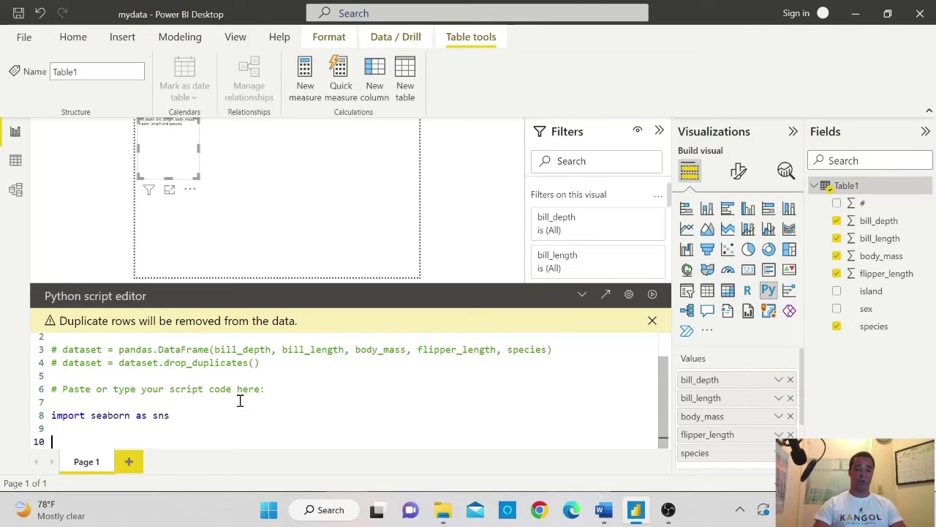
type("import ")
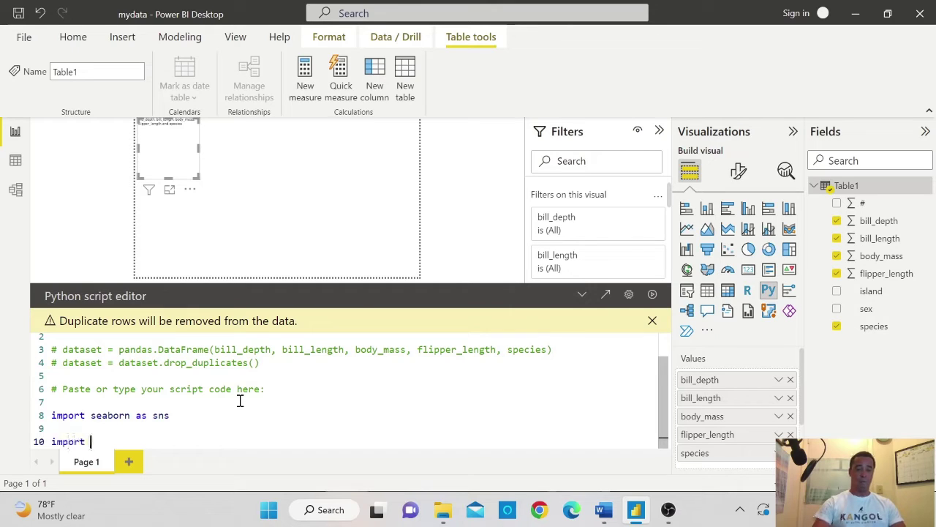
type("matplot ")
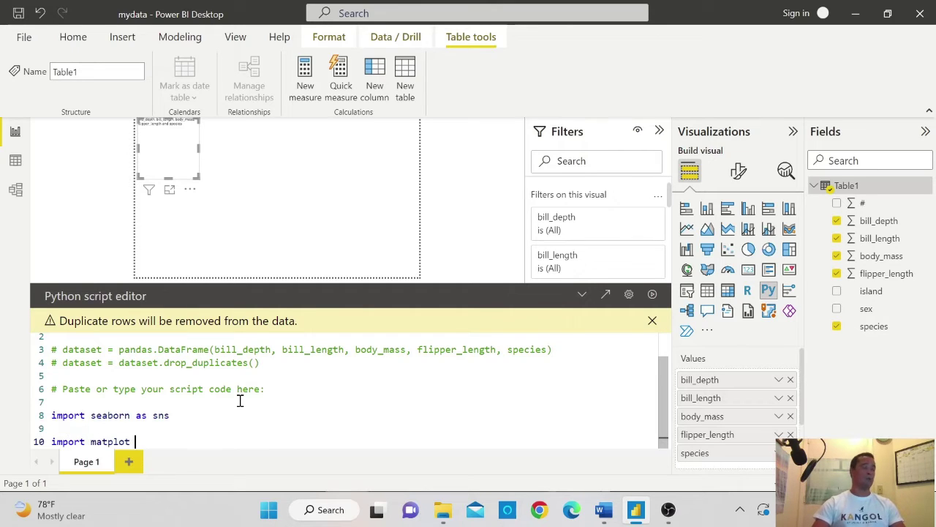
type("lib")
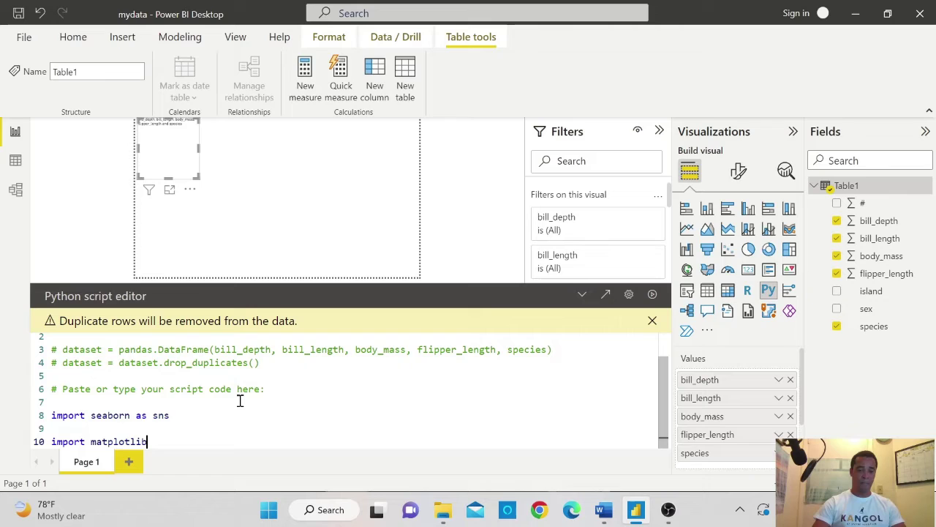
type(".pyplot.")
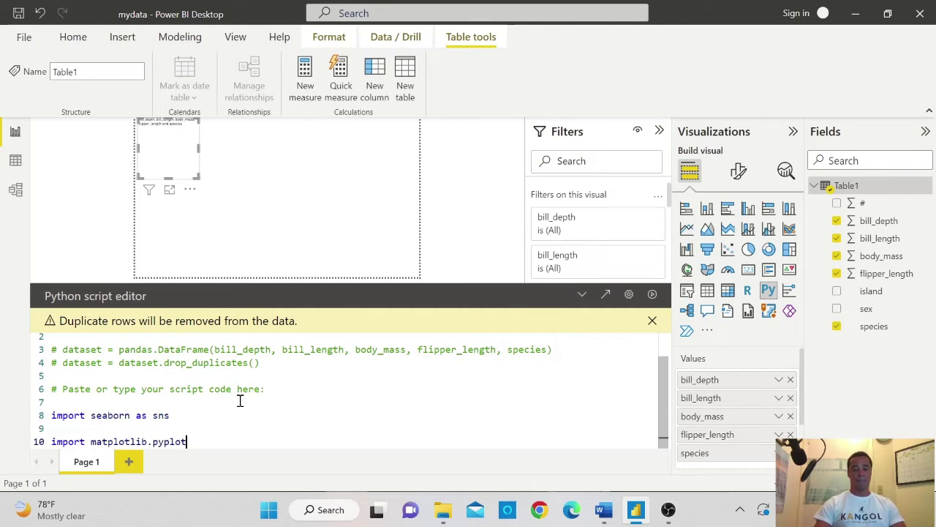
type("as plt")
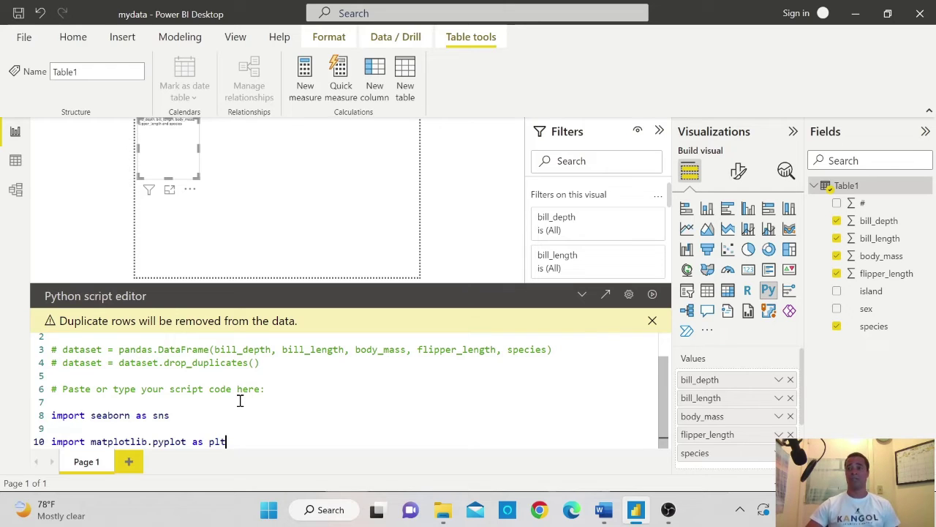
- Write sns.pairplot(dataset) on line 12, below the imports
key("Return")
key("Return")
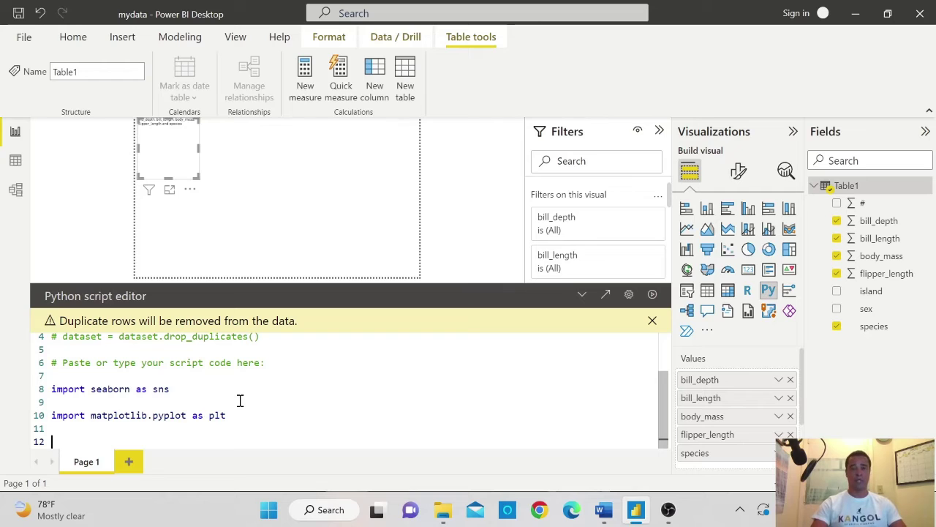
type("sn")
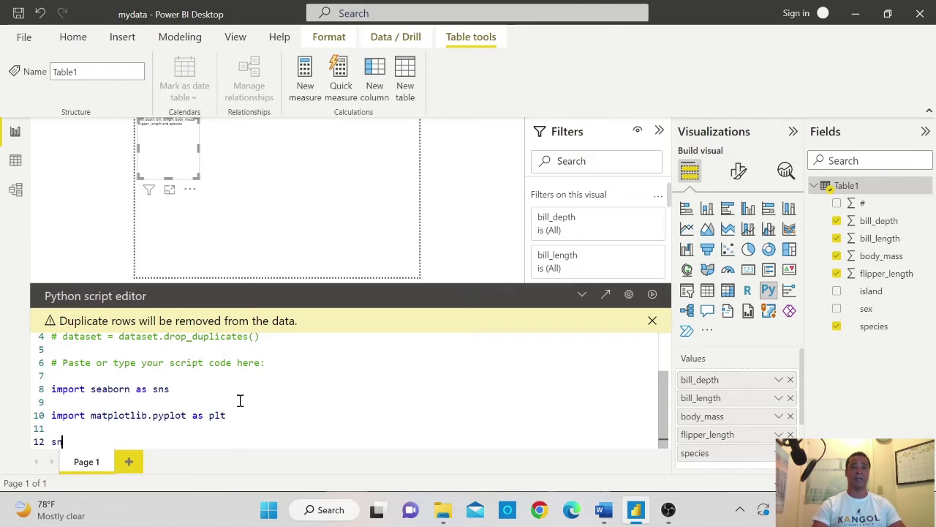
type("s")
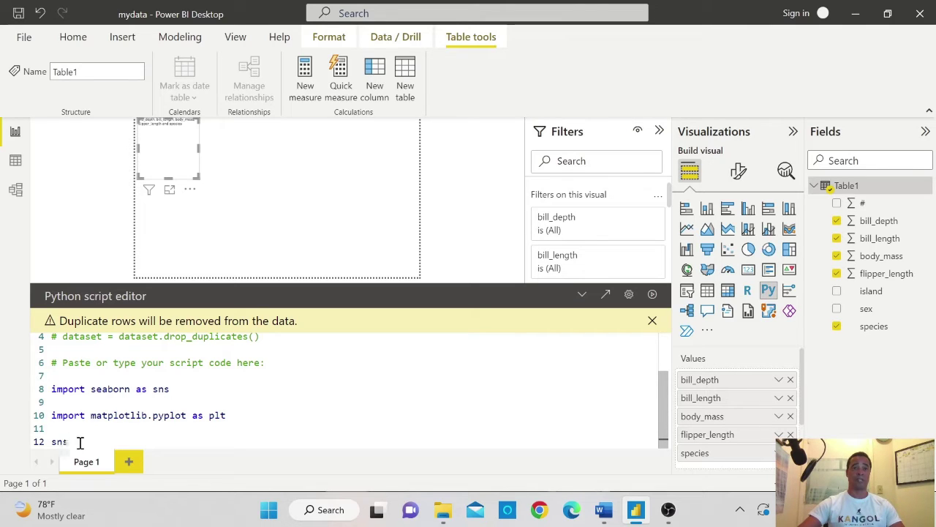
type(".")
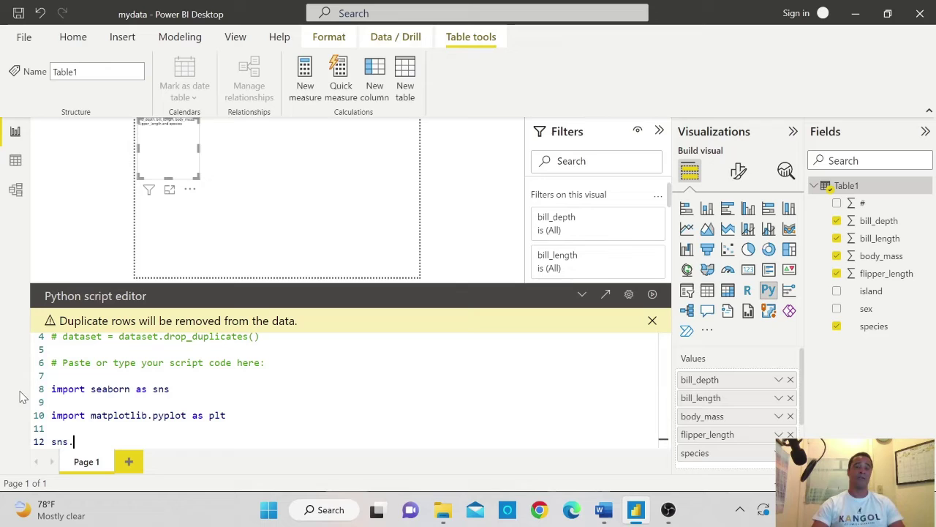
type("pair")
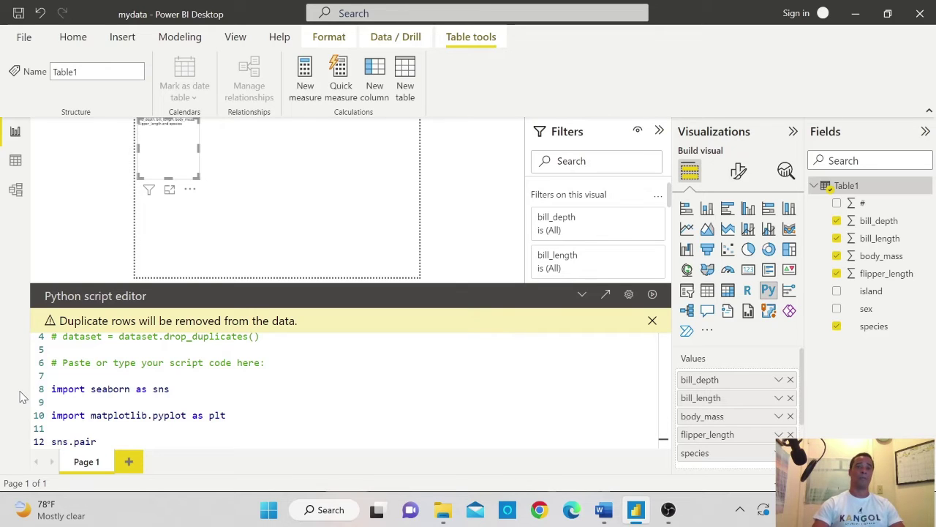
type("plot")
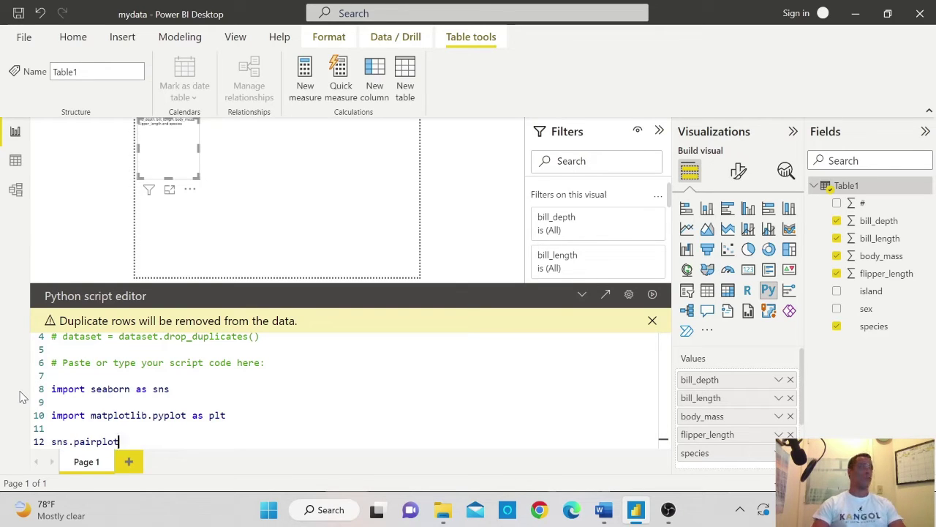
type("()")
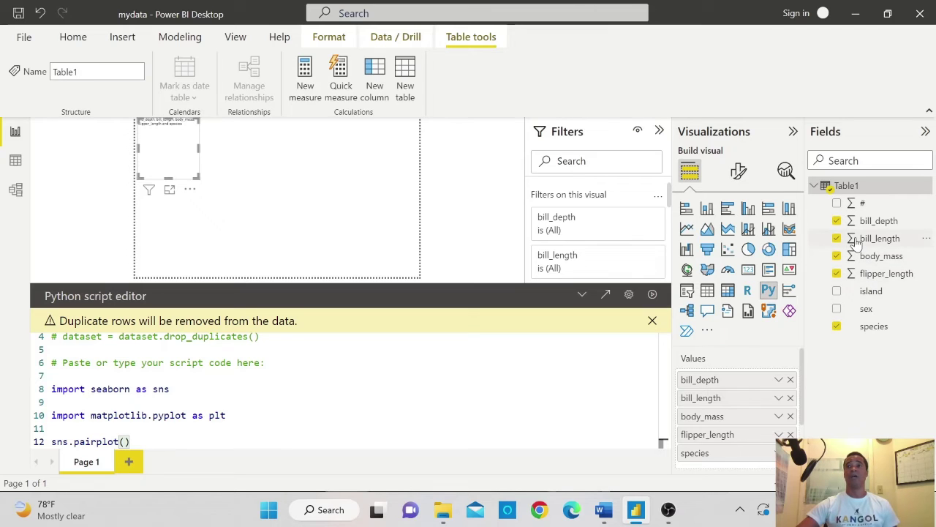
scroll(582, 421, "up", 2)
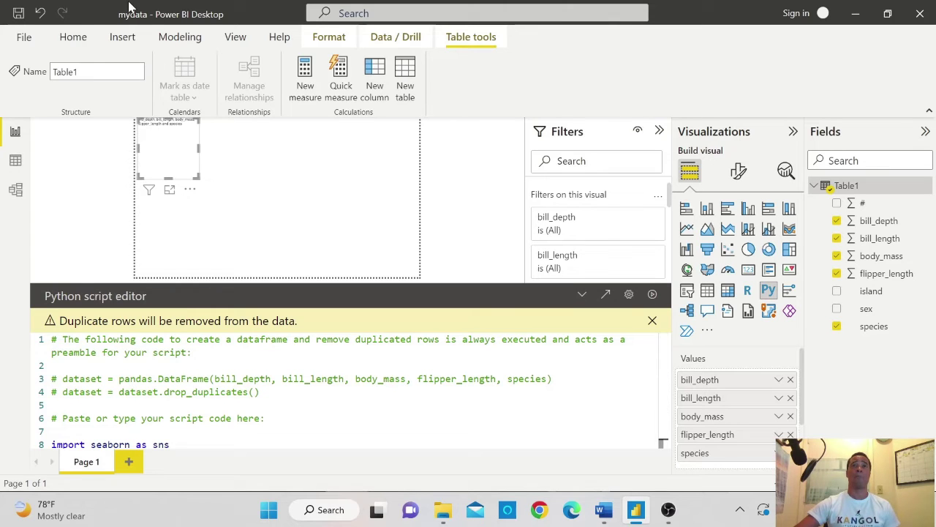
scroll(97, 395, "down", 2)
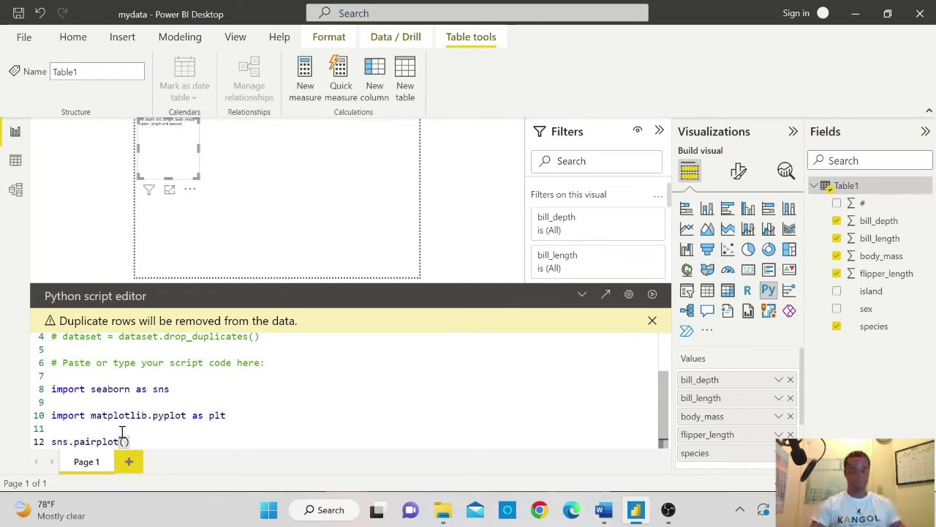
type("dataset")
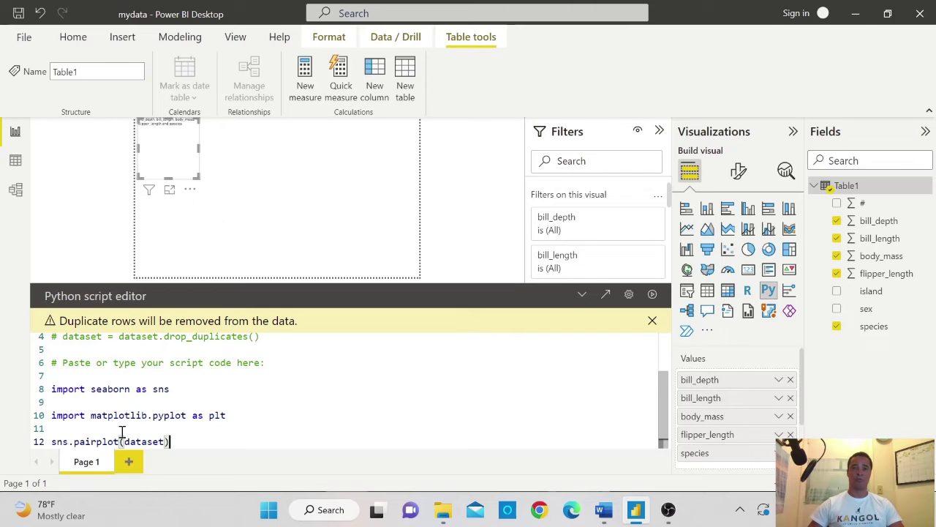
- Add a plt.show() line on line 14, below the pairplot call
key("Return")
key("Return")
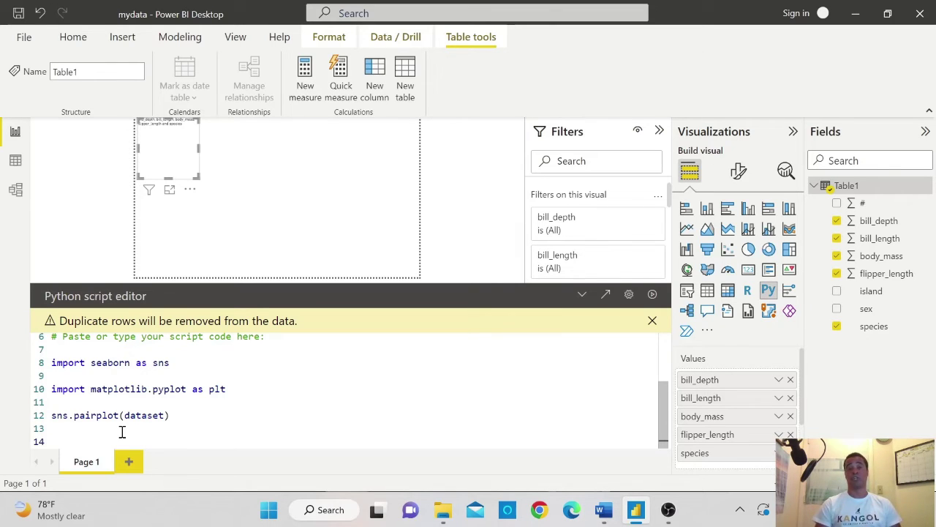
type("plt")
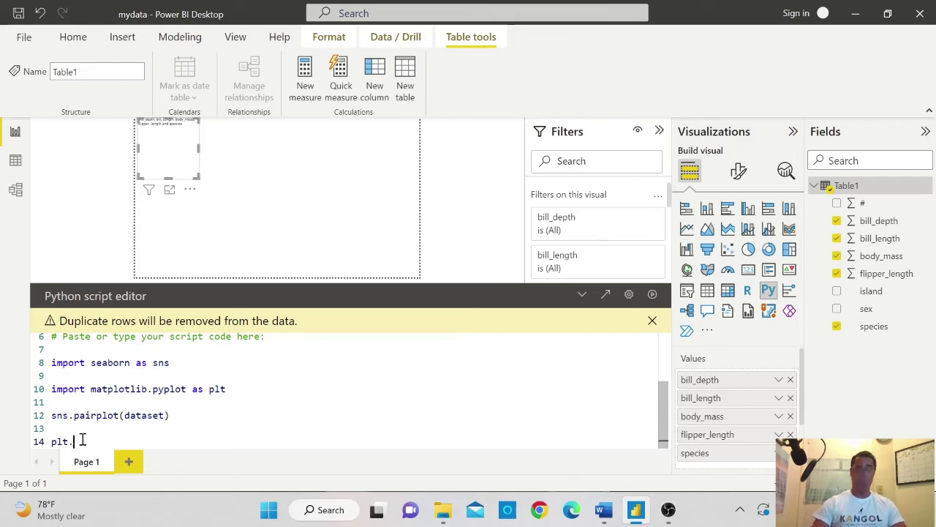
type(".show")
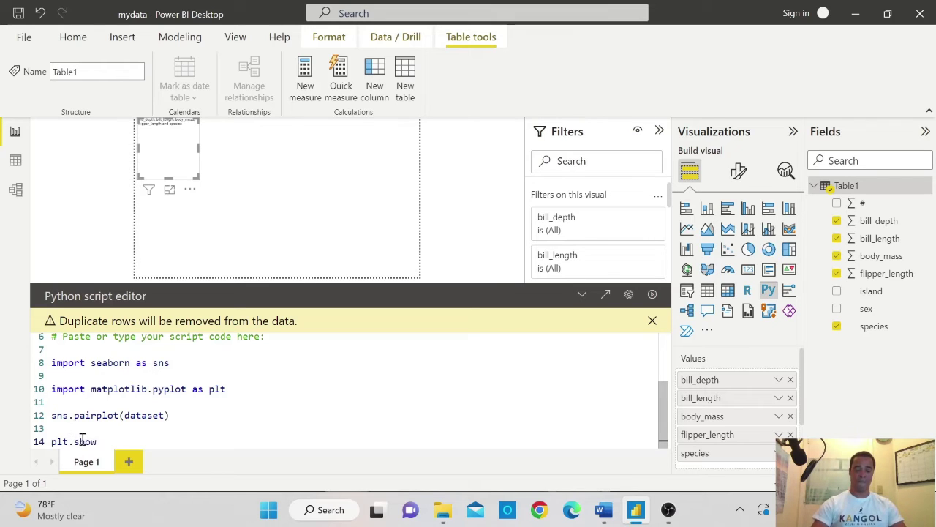
type("(")
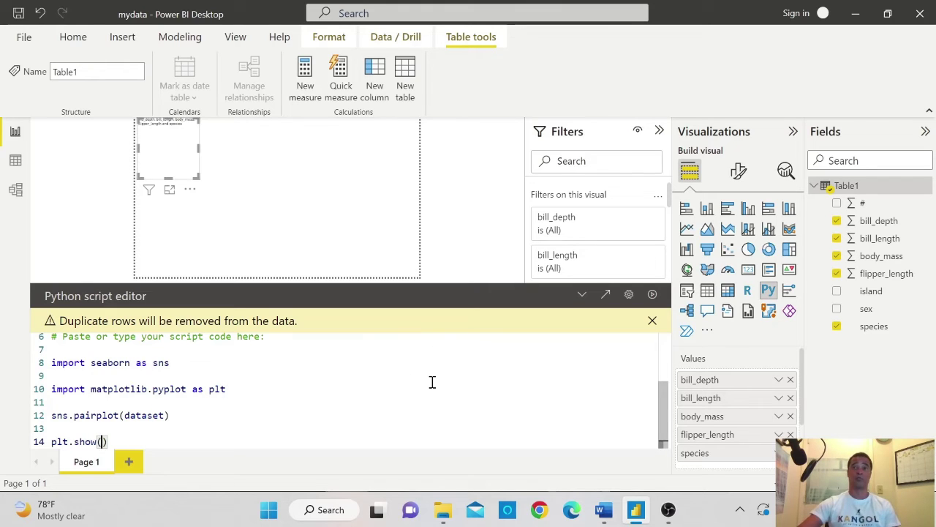
- Run the script, enlarge the 4×4 pair plot visual and view it in focus mode
left_click(653, 297)
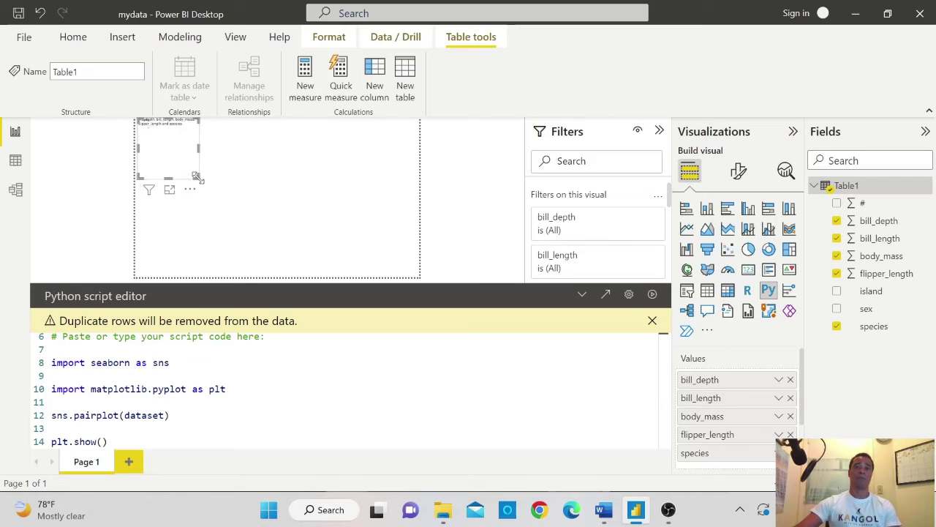
left_click_drag(197, 177, 309, 248)
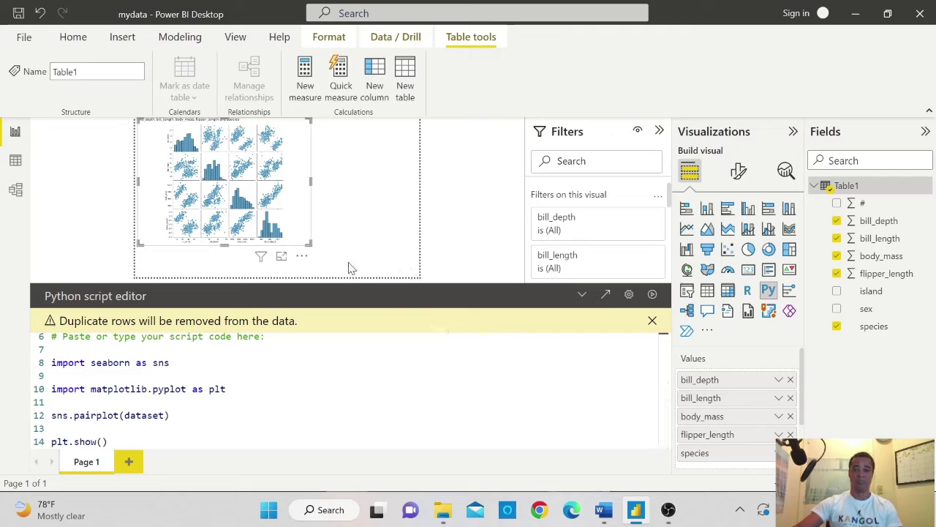
left_click(583, 300)
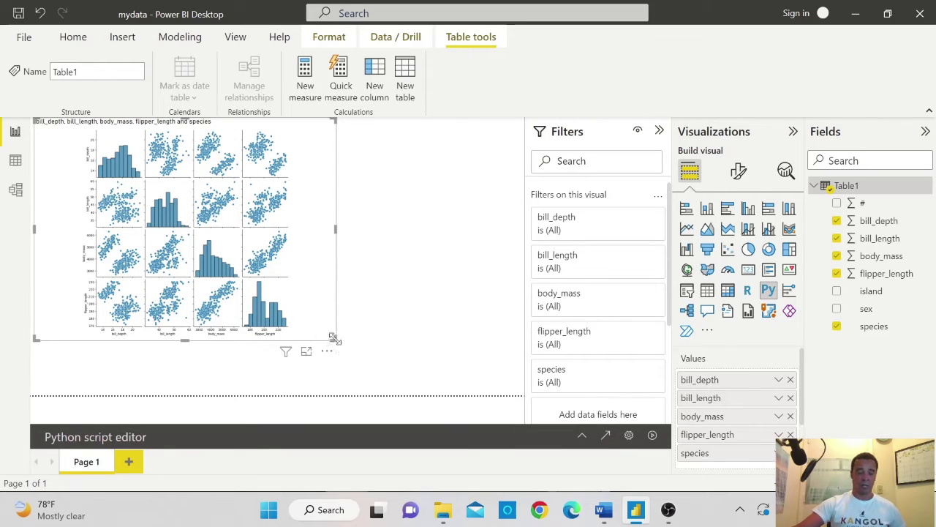
left_click_drag(336, 340, 408, 376)
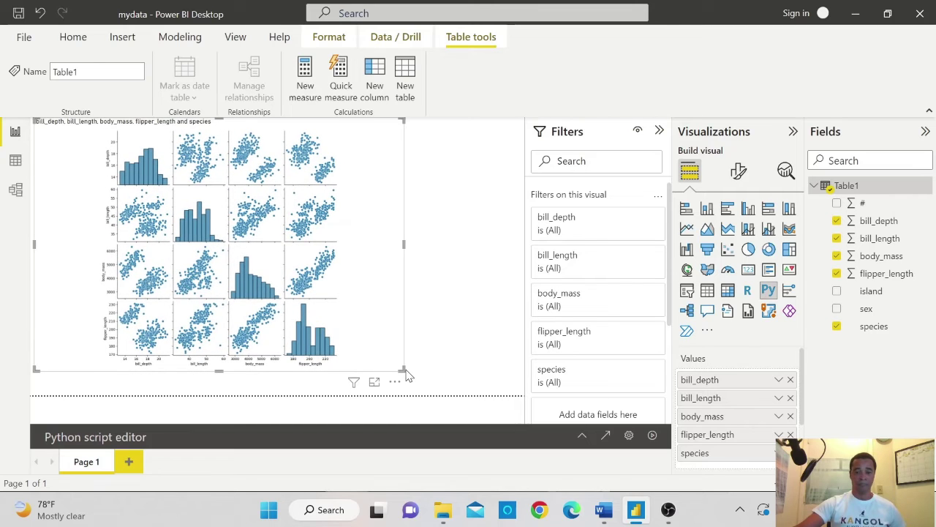
left_click(375, 381)
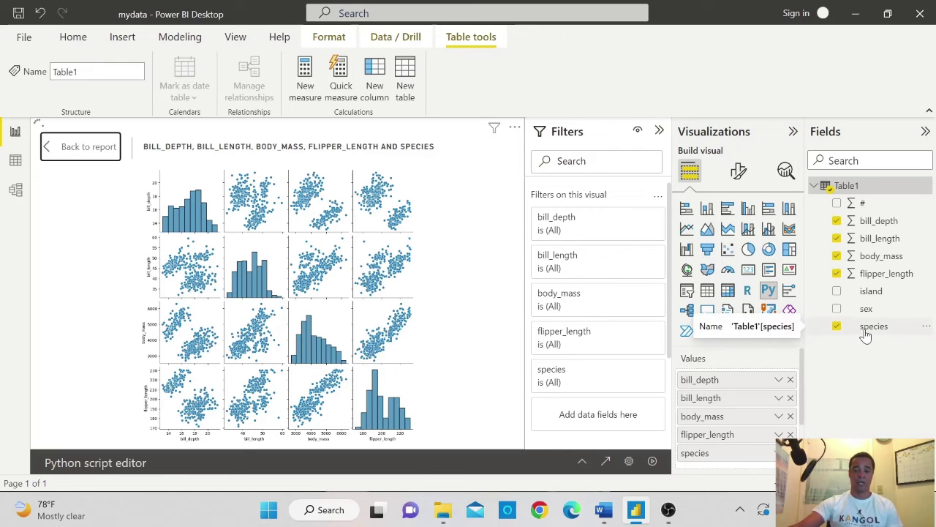
- Change line 12 to sns.pairplot(dataset, hue = 'species')
left_click(585, 465)
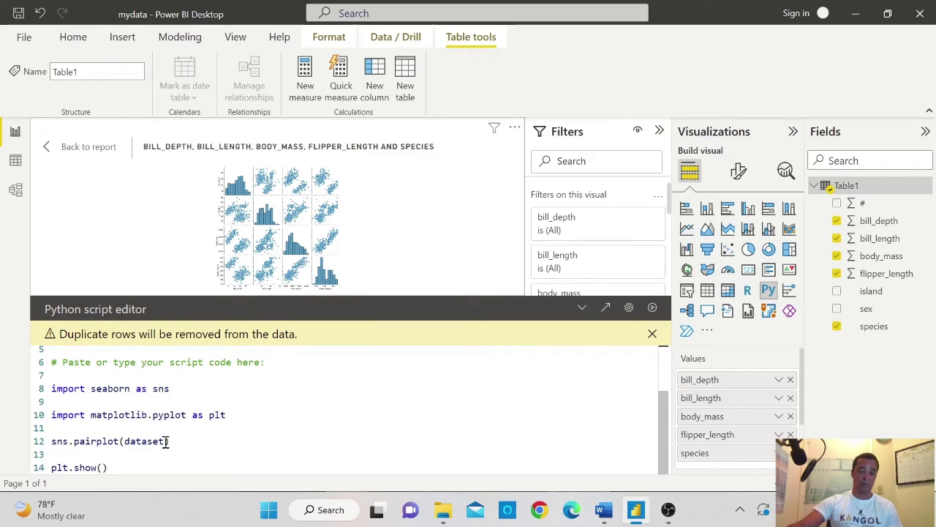
left_click(193, 435)
key("Left")
type(", ")
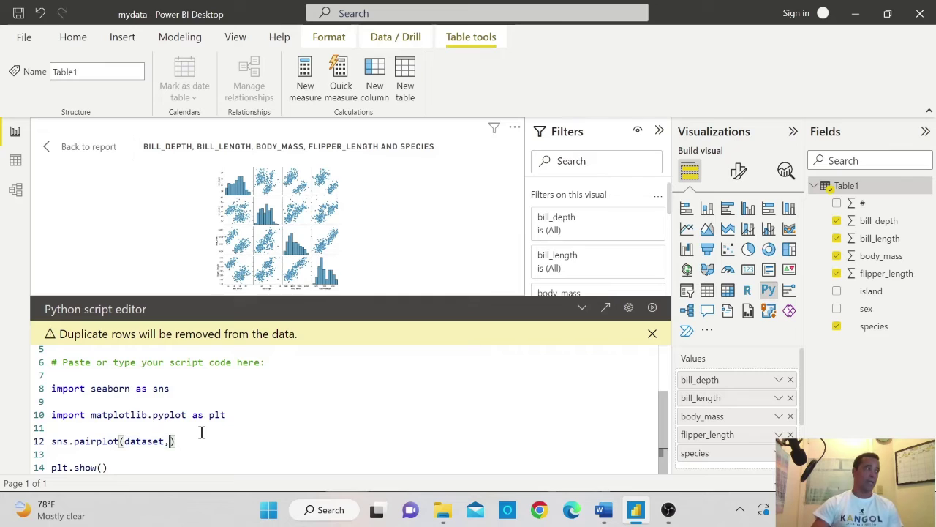
type("hue")
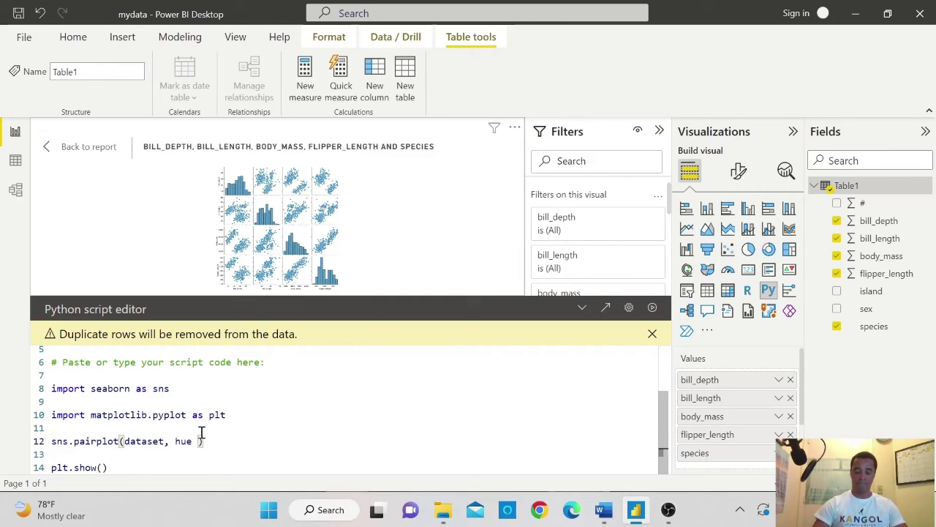
type(" =")
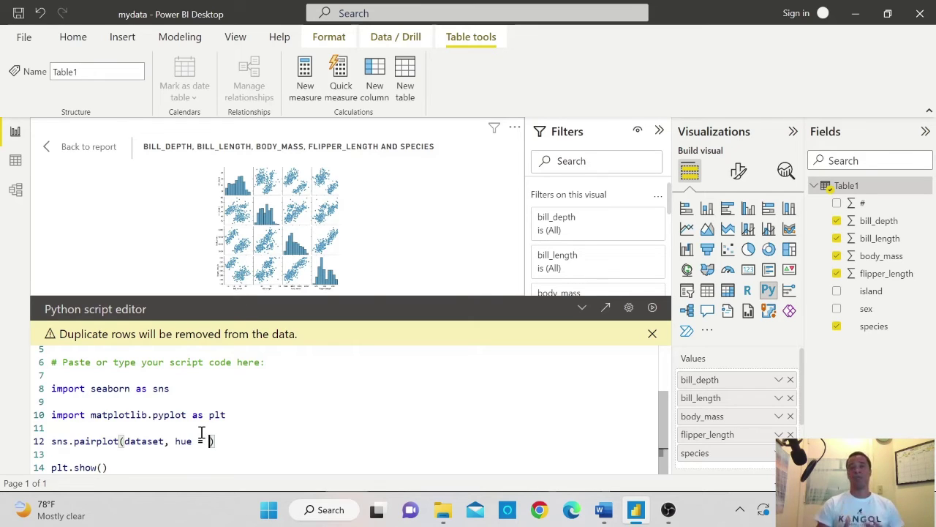
scroll(212, 401, "up", 2)
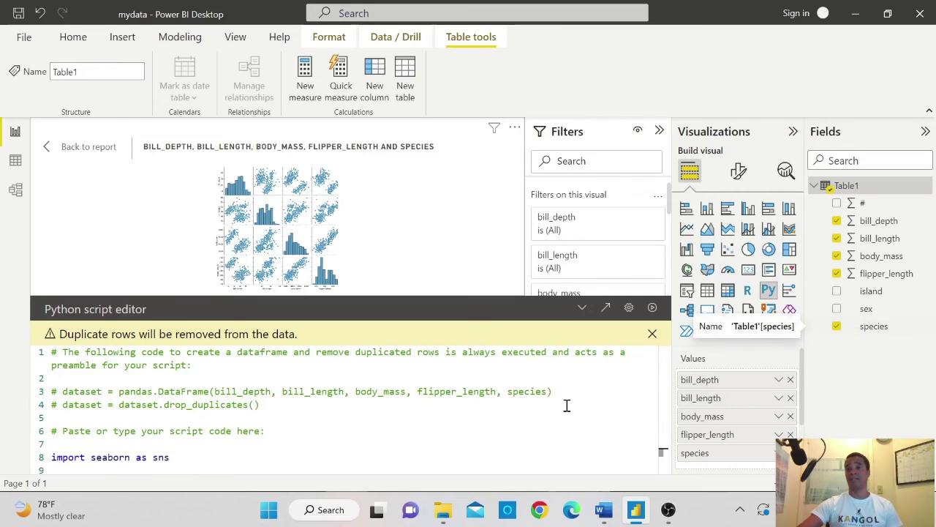
scroll(395, 421, "down", 2)
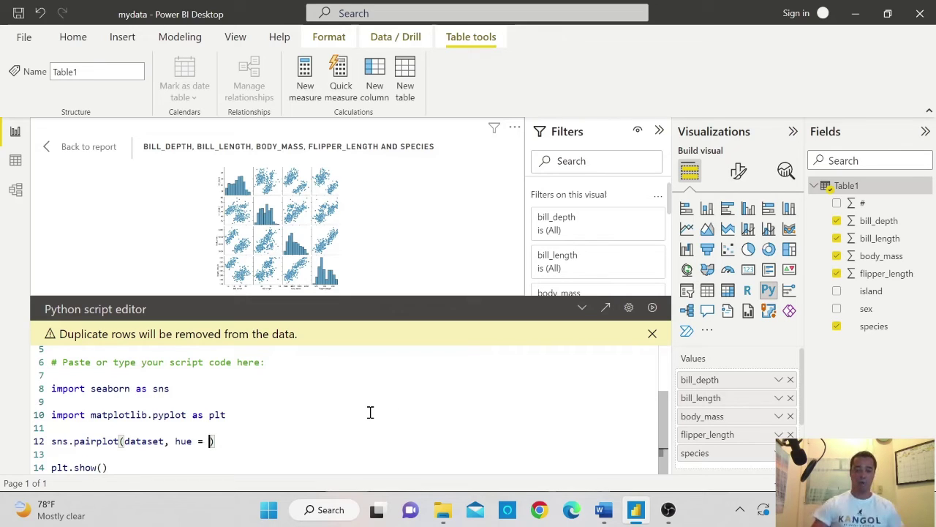
type("'species")
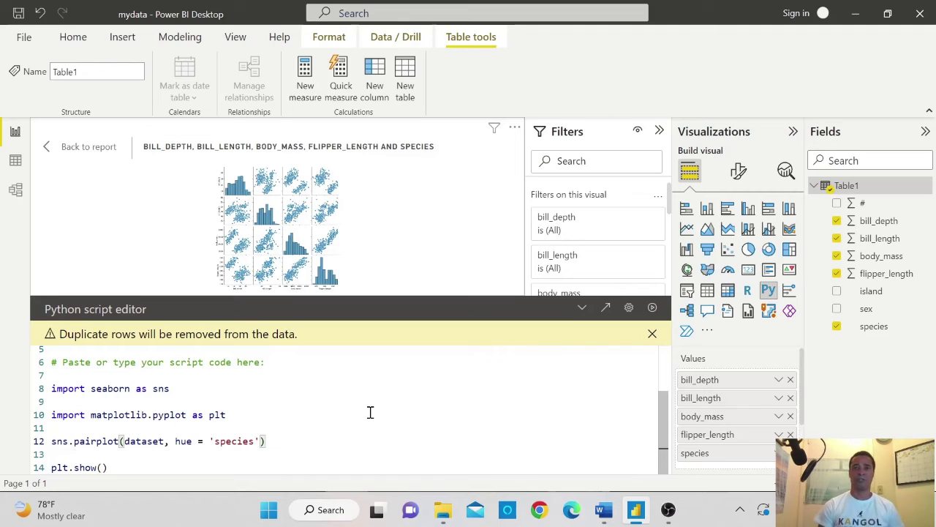
left_click(337, 454)
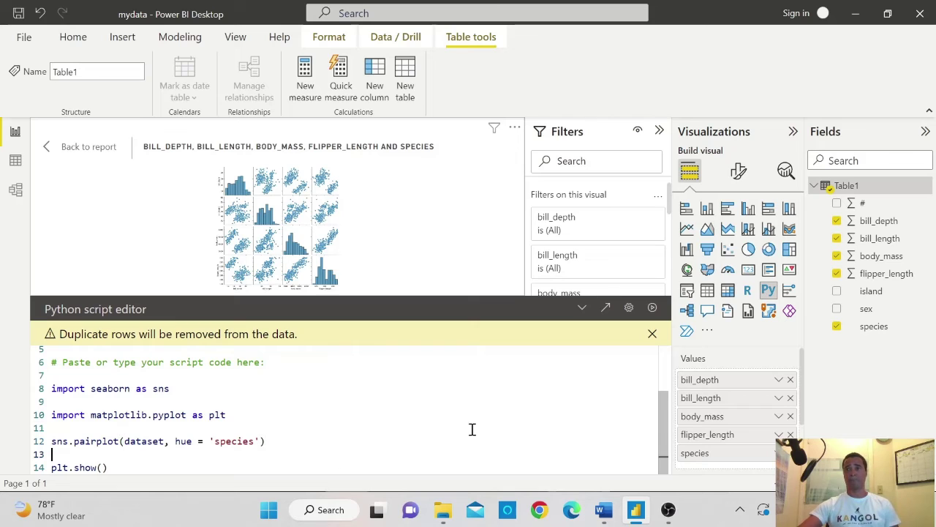
- Rerun the script so points and density curves are coloured by species, then hide the editor
left_click(653, 308)
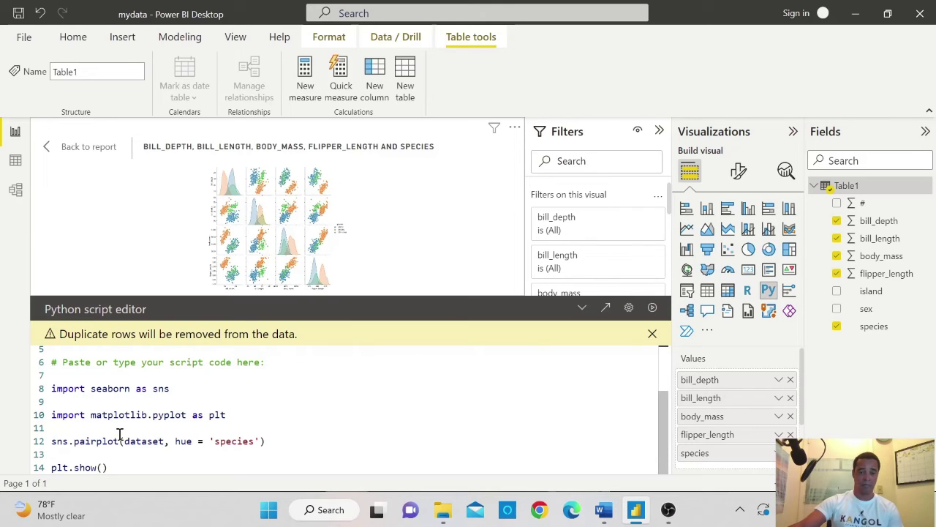
left_click(582, 308)
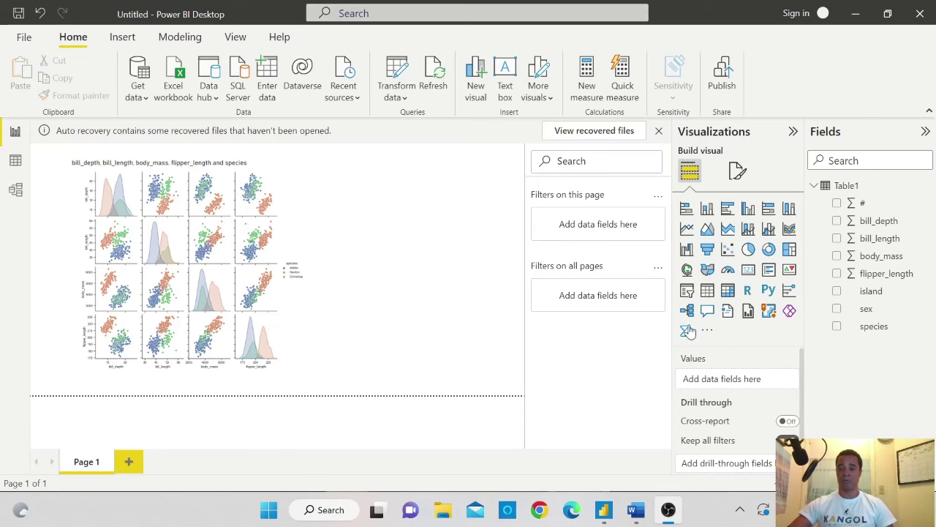
- Add an island slicer (Biscoe, Dream, Torgersen) and shrink it beside the pair plot
left_click(688, 292)
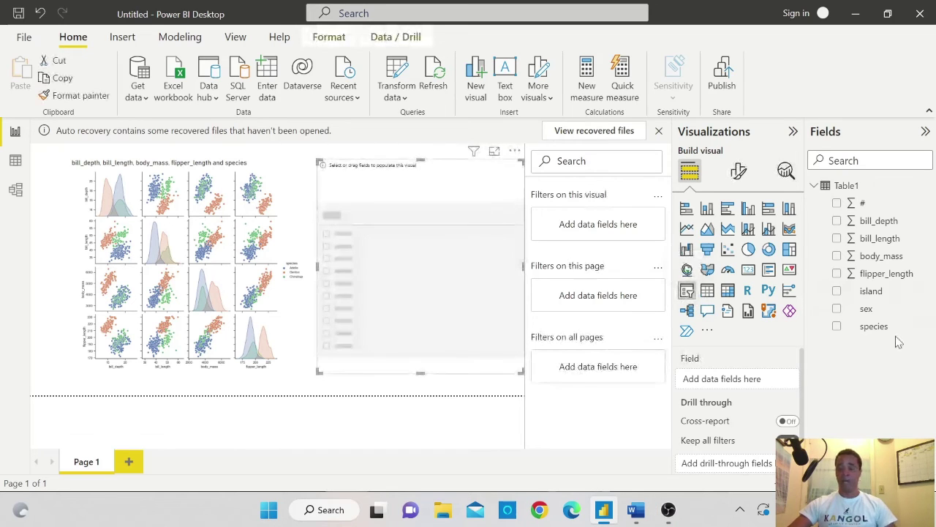
left_click_drag(871, 296, 404, 283)
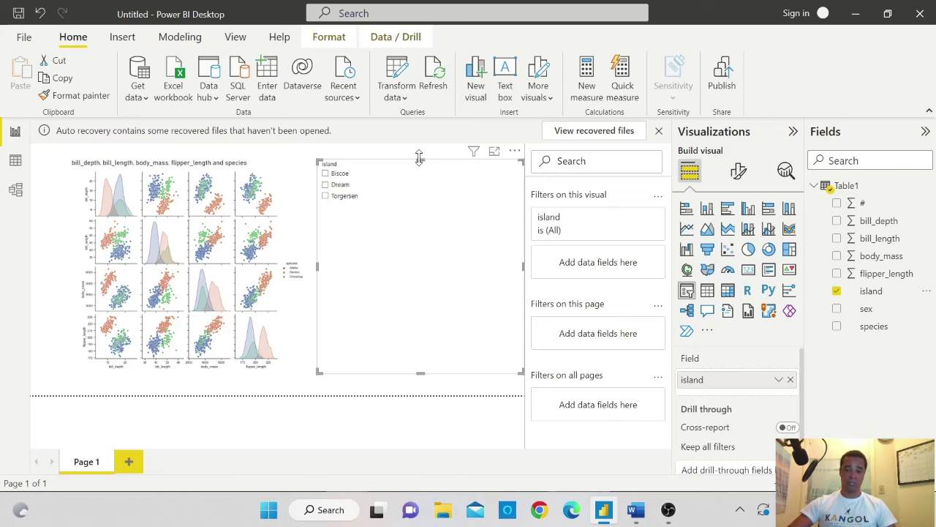
left_click_drag(421, 159, 408, 218)
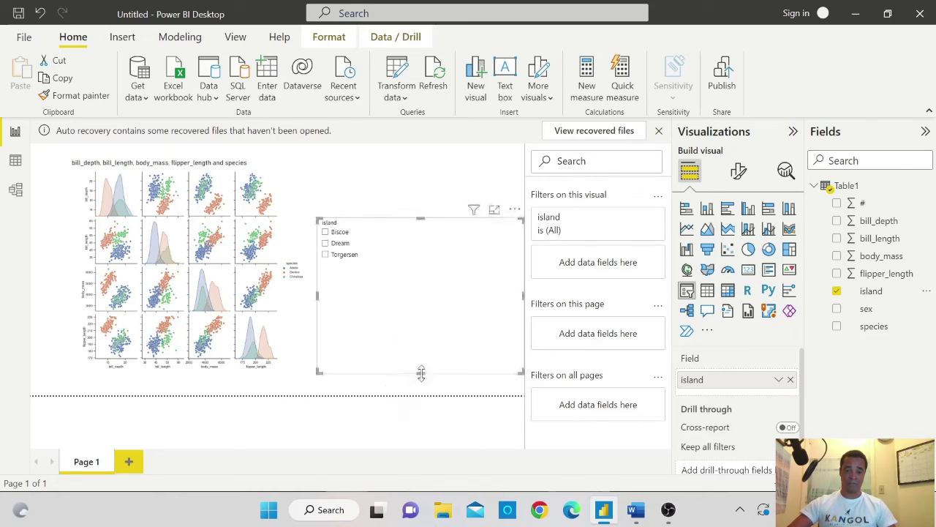
left_click_drag(422, 373, 423, 302)
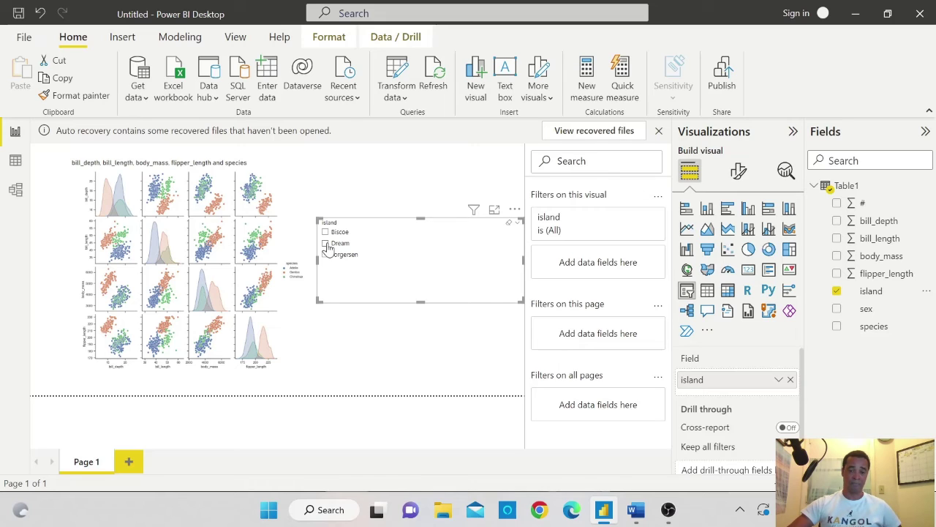
- Select Dream in the island slicer so only Adelie and Chinstrap penguins are plotted
left_click(327, 245)
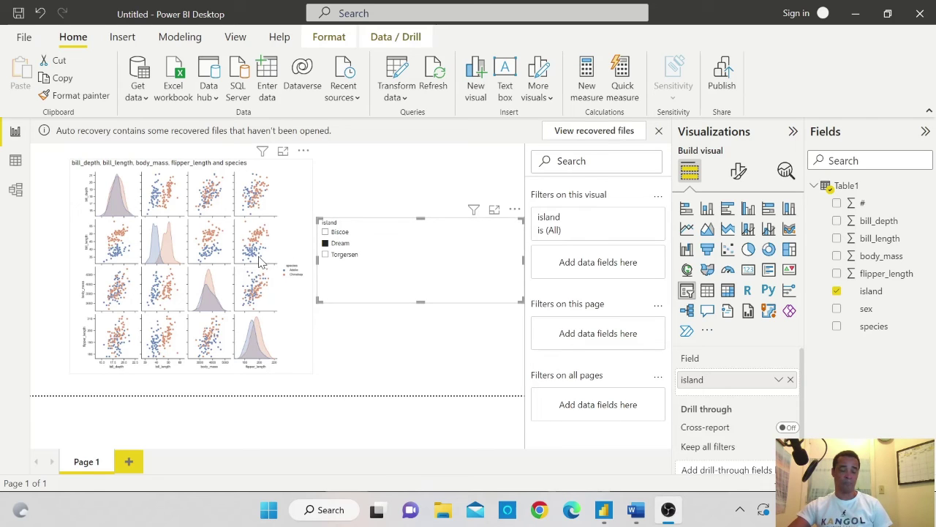
- Select Torgersen in the island slicer so the pair plot shows only Adelie penguins
left_click(327, 258)
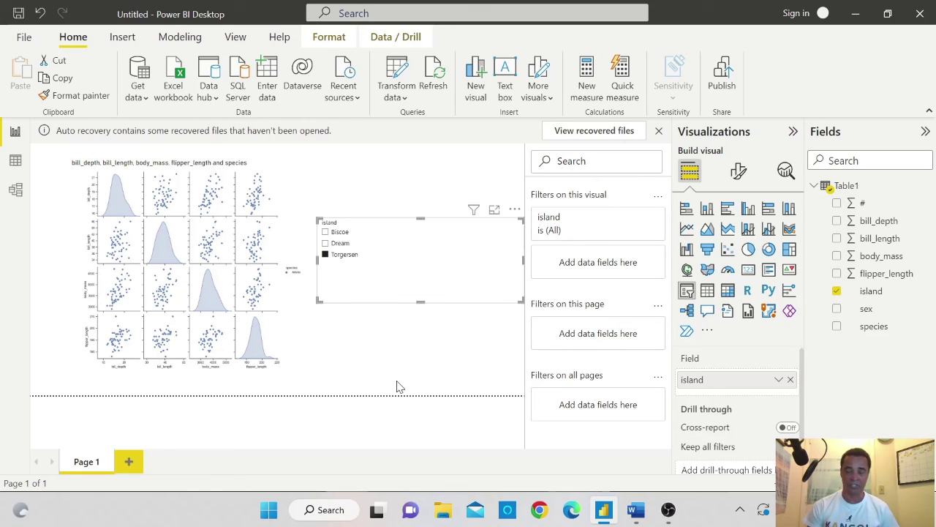
- Undo the Torgersen selection so all three species reappear in the pair plot
key("ctrl+z")
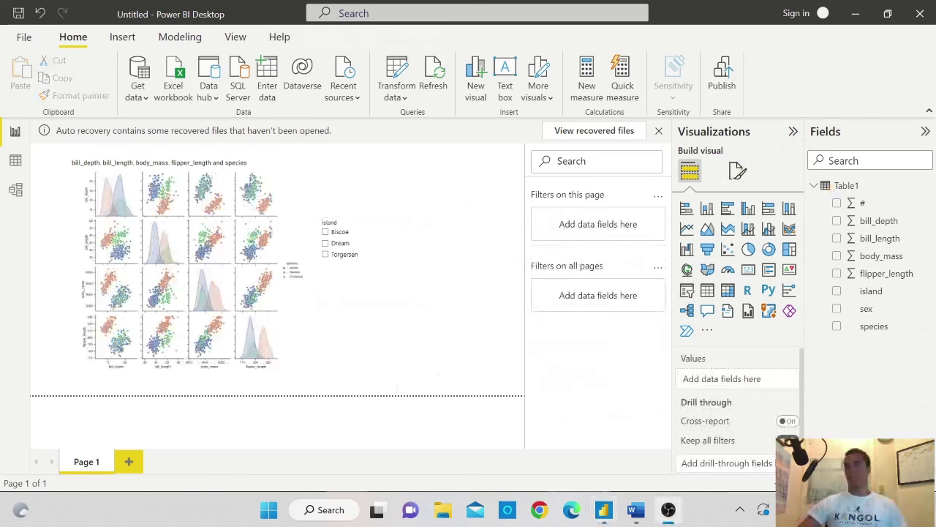